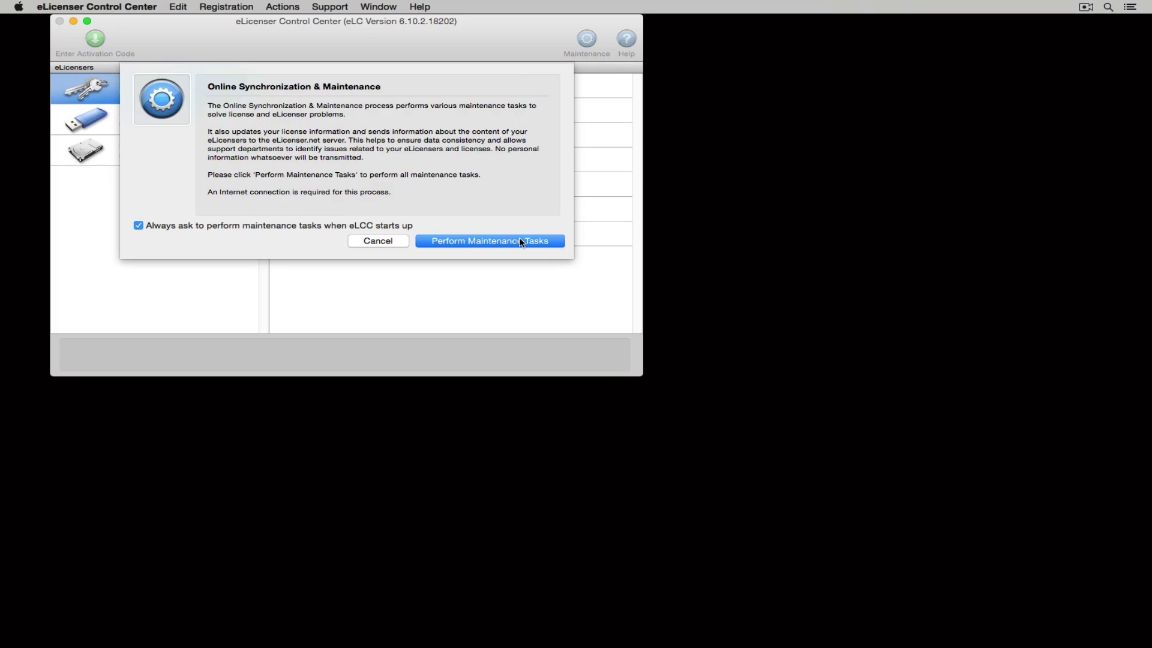
Cancel eLicenser's Online Synchronization & Maintenance prompt.
{"action": "left_click", "coordinate": [378, 242]}
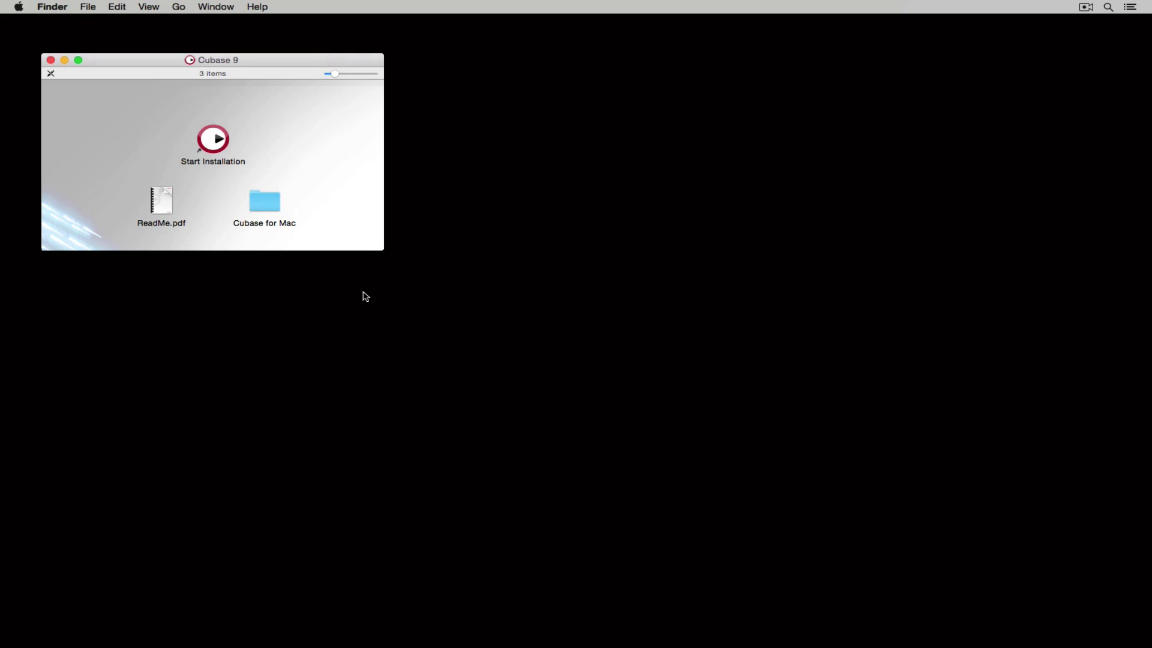
Run Start Installation from the Cubase 9 disk window.
{"action": "double_click", "coordinate": [218, 141]}
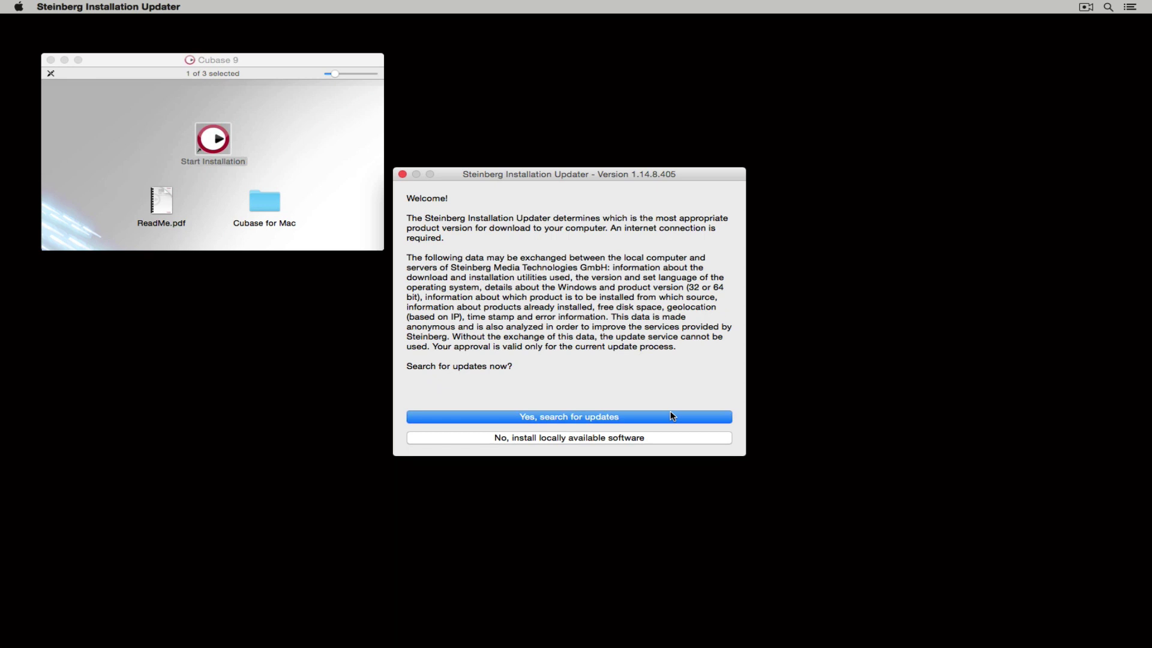
Install locally available software without updating, and agree to the Cubase 9 license.
{"action": "left_click", "coordinate": [646, 440]}
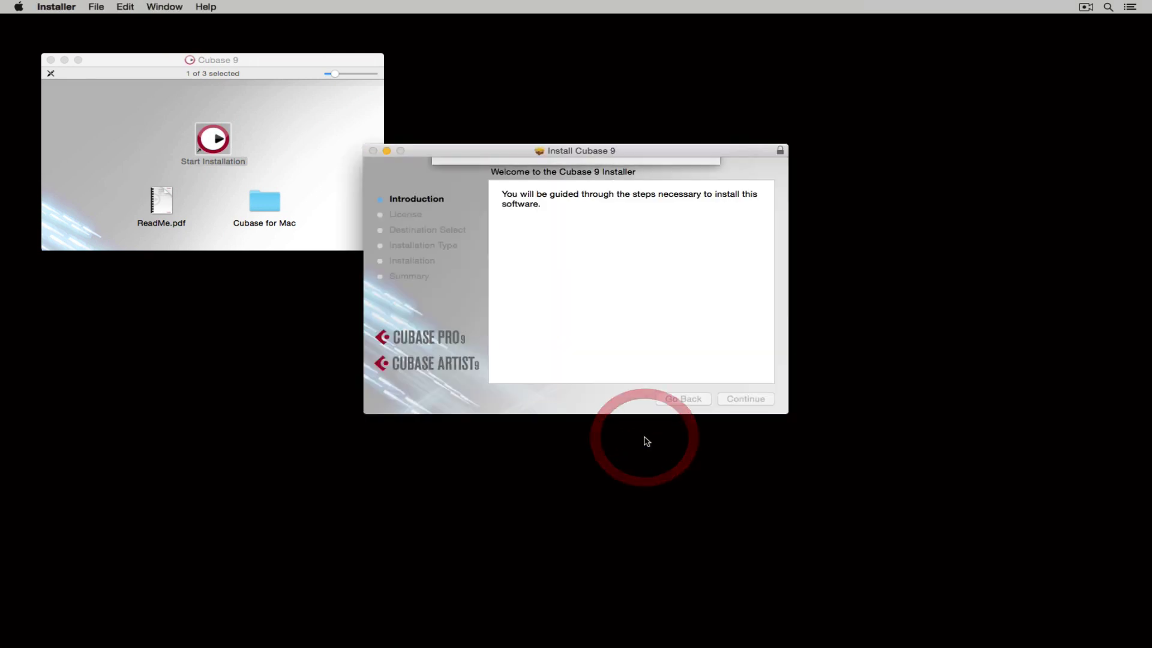
{"action": "left_click", "coordinate": [662, 241]}
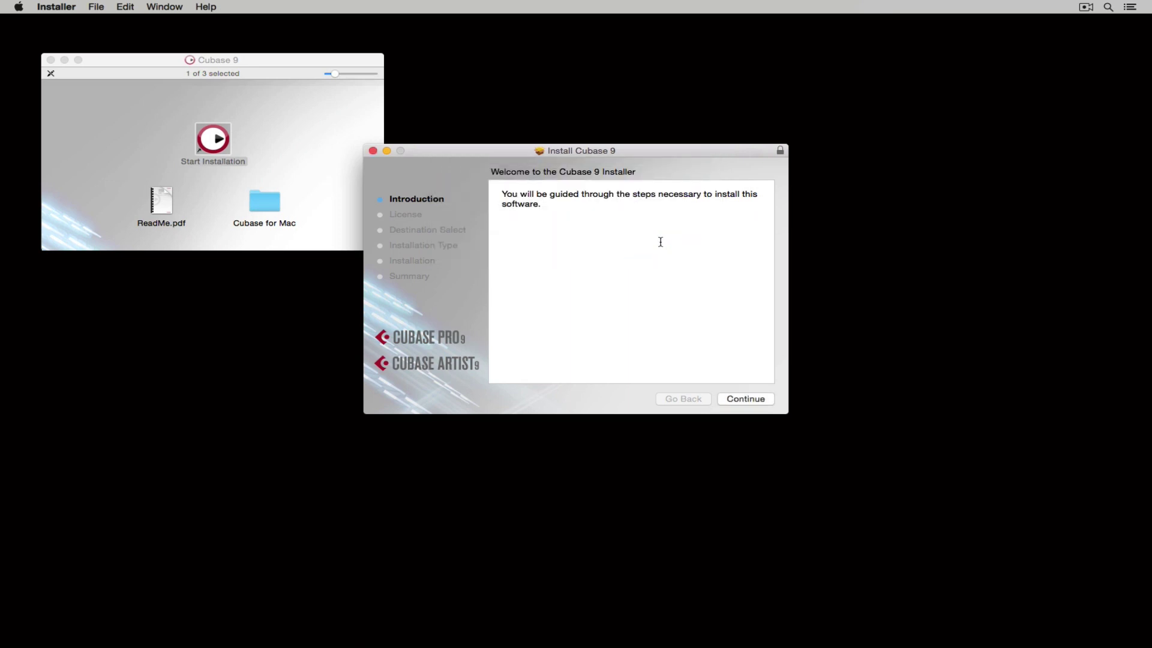
{"action": "left_click", "coordinate": [750, 398]}
{"action": "scroll", "coordinate": [722, 344], "scroll_direction": "down", "scroll_amount": 3}
{"action": "scroll", "coordinate": [722, 344], "scroll_direction": "down", "scroll_amount": 15}
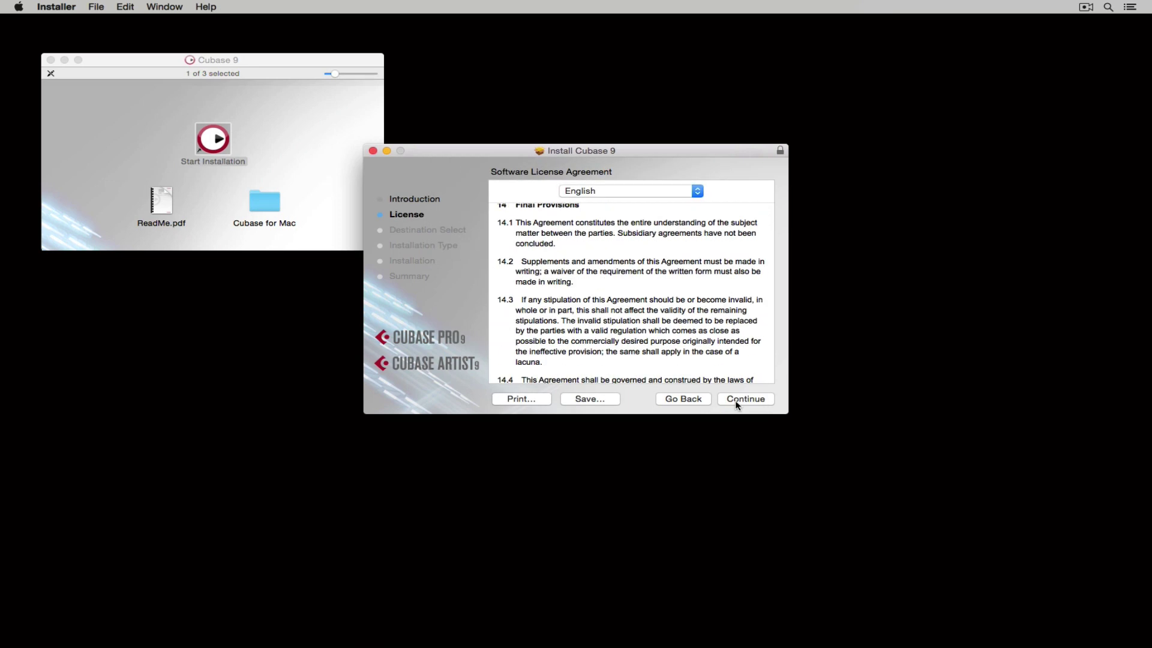
{"action": "left_click", "coordinate": [736, 402]}
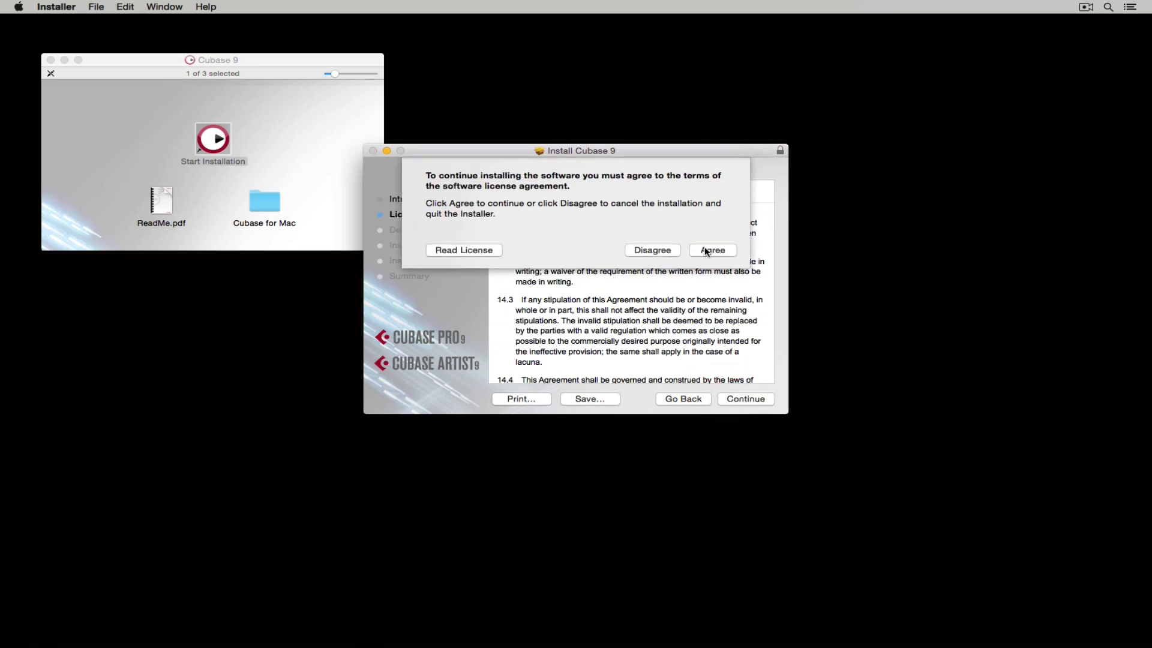
{"action": "left_click", "coordinate": [707, 250]}
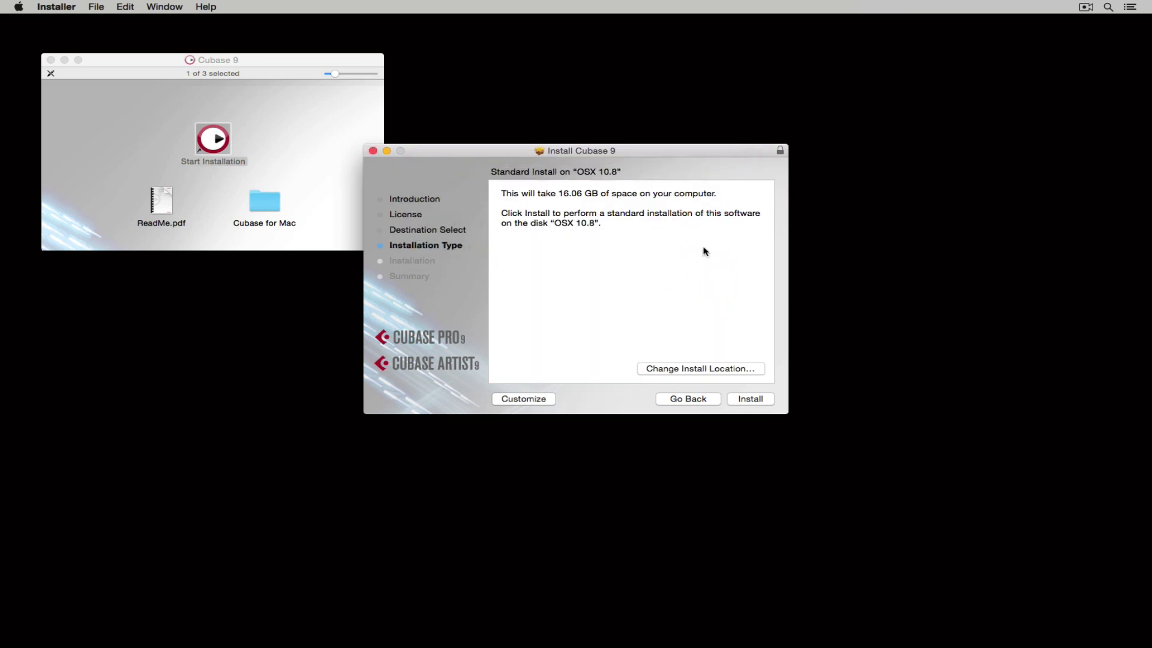
Keep OSX 10.8 as destination and start the Standard Install.
{"action": "left_click", "coordinate": [717, 370]}
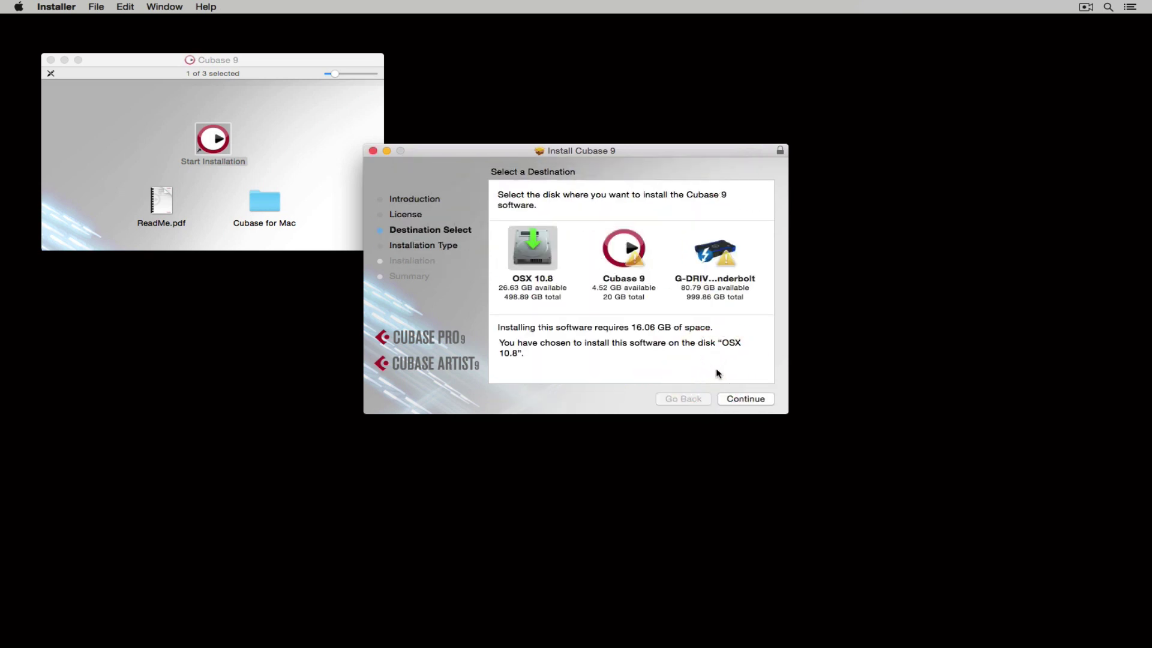
{"action": "left_click", "coordinate": [745, 399]}
{"action": "left_click", "coordinate": [528, 398]}
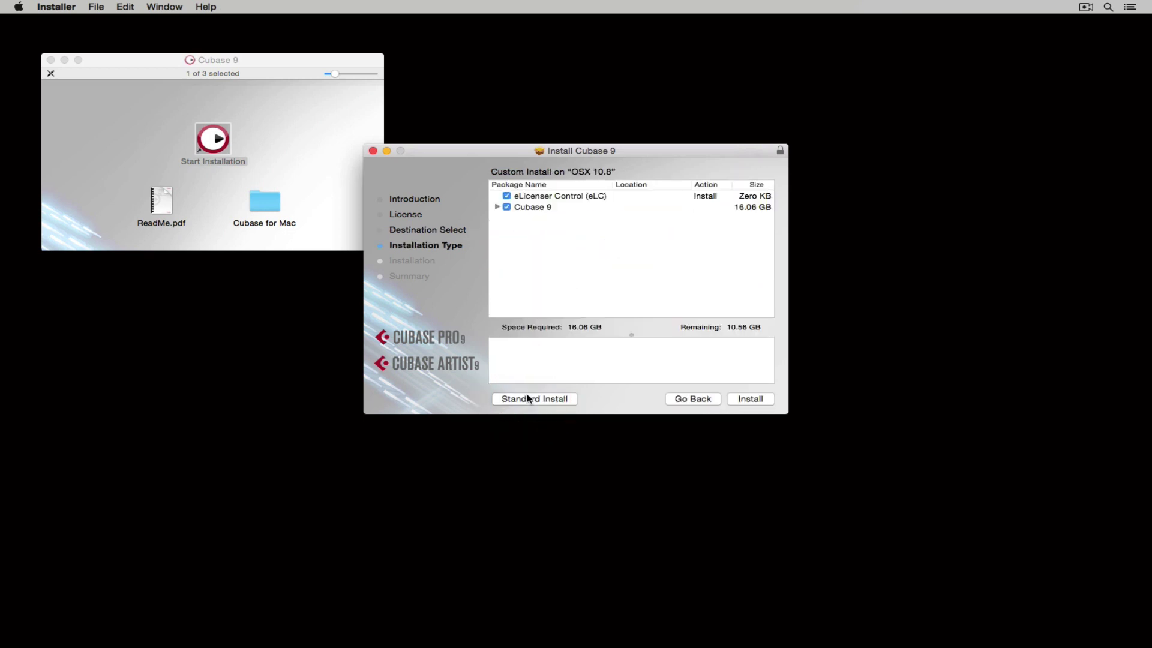
{"action": "left_click", "coordinate": [537, 399]}
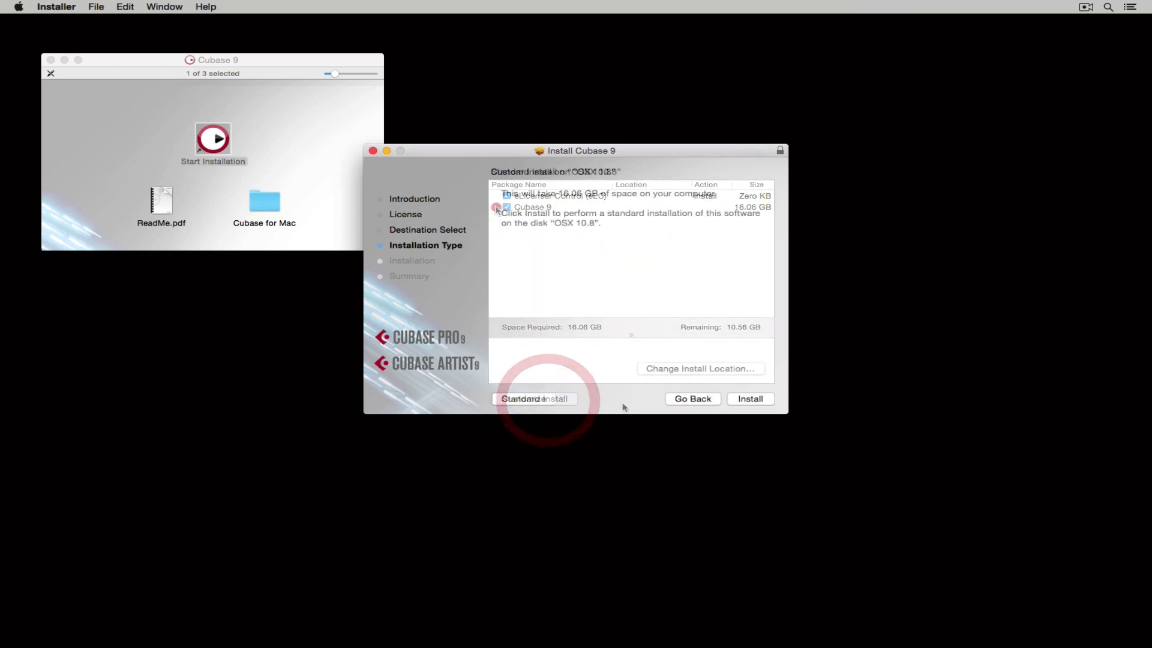
{"action": "left_click", "coordinate": [753, 400]}
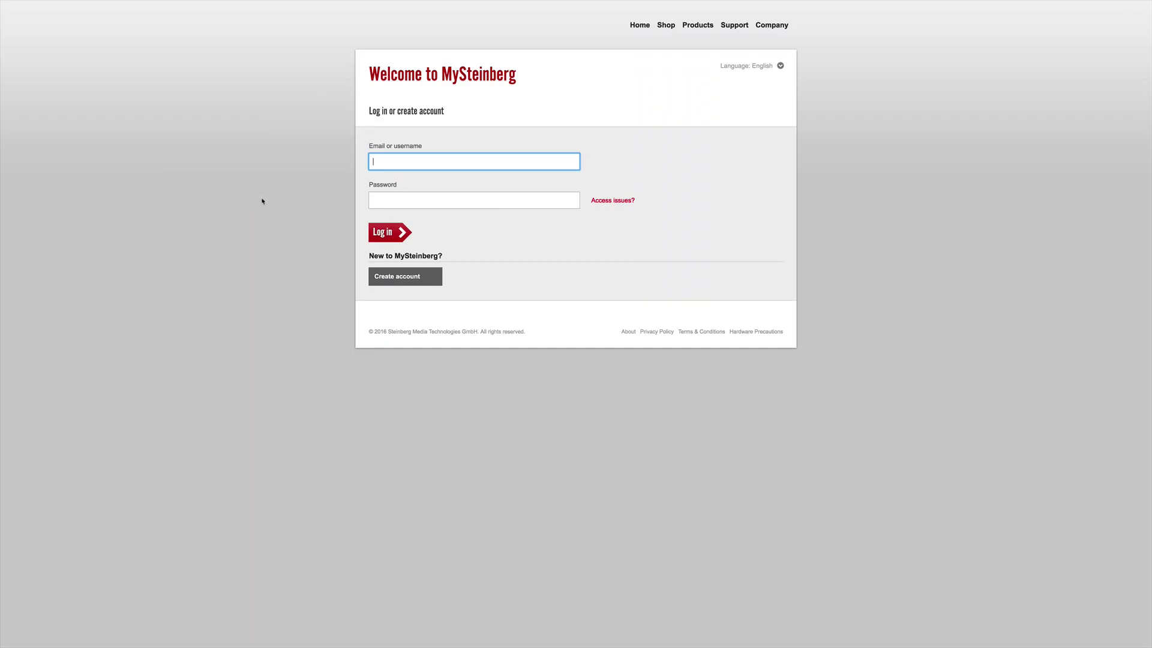
Begin a MySteinberg account with the e-mail address, ticking updates, support and privacy consent.
{"action": "left_click", "coordinate": [400, 277]}
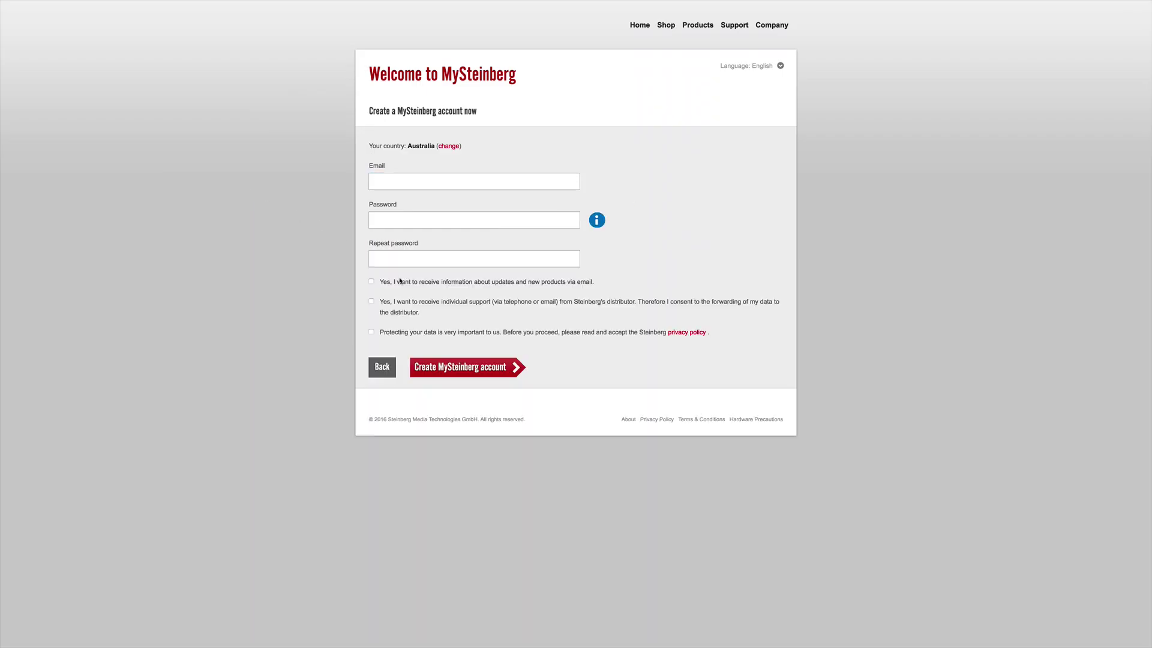
{"action": "left_click", "coordinate": [387, 187]}
{"action": "type", "text": "test@gmail"}
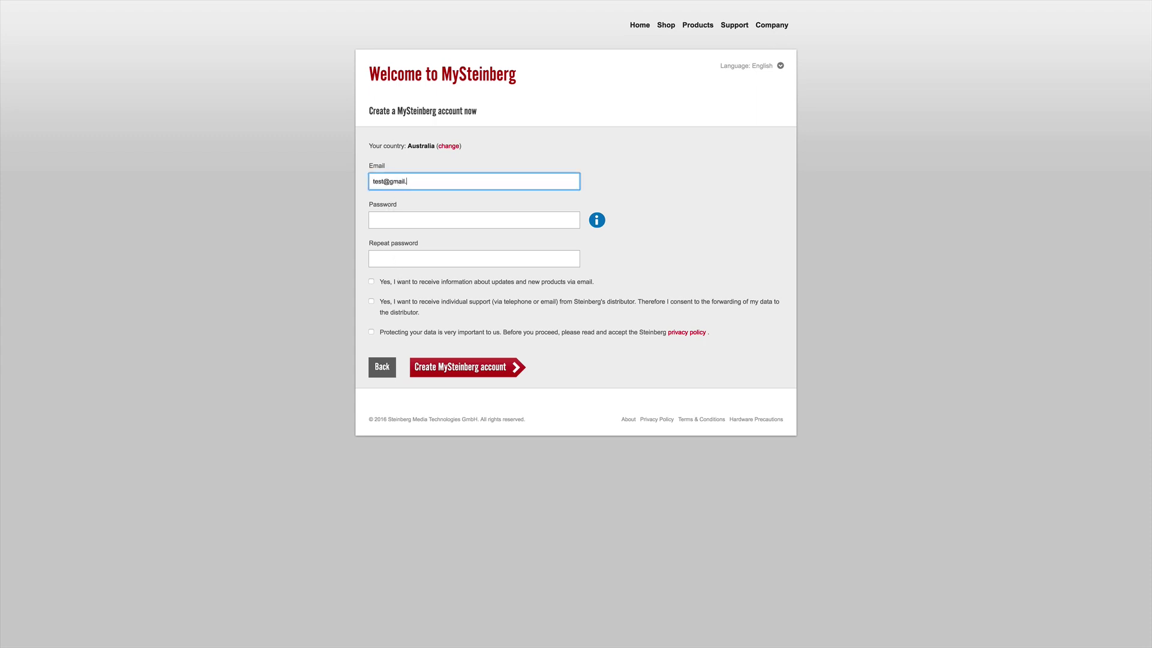
{"action": "type", "text": ".com"}
{"action": "left_click", "coordinate": [317, 214]}
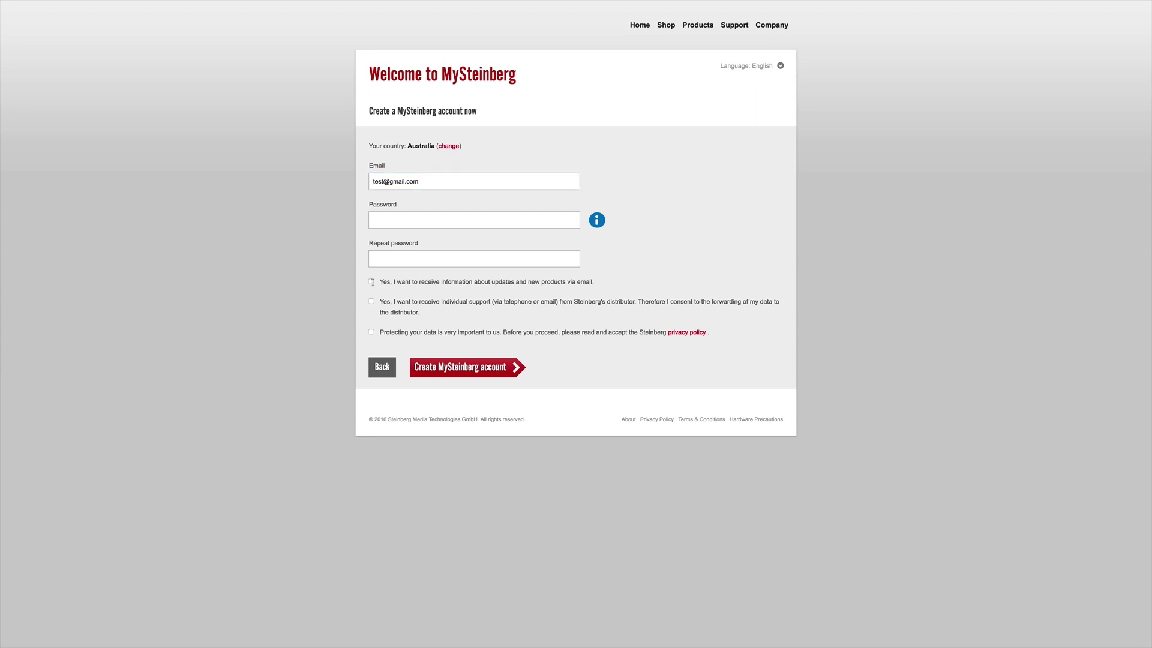
{"action": "left_click", "coordinate": [371, 302]}
{"action": "left_click", "coordinate": [370, 332]}
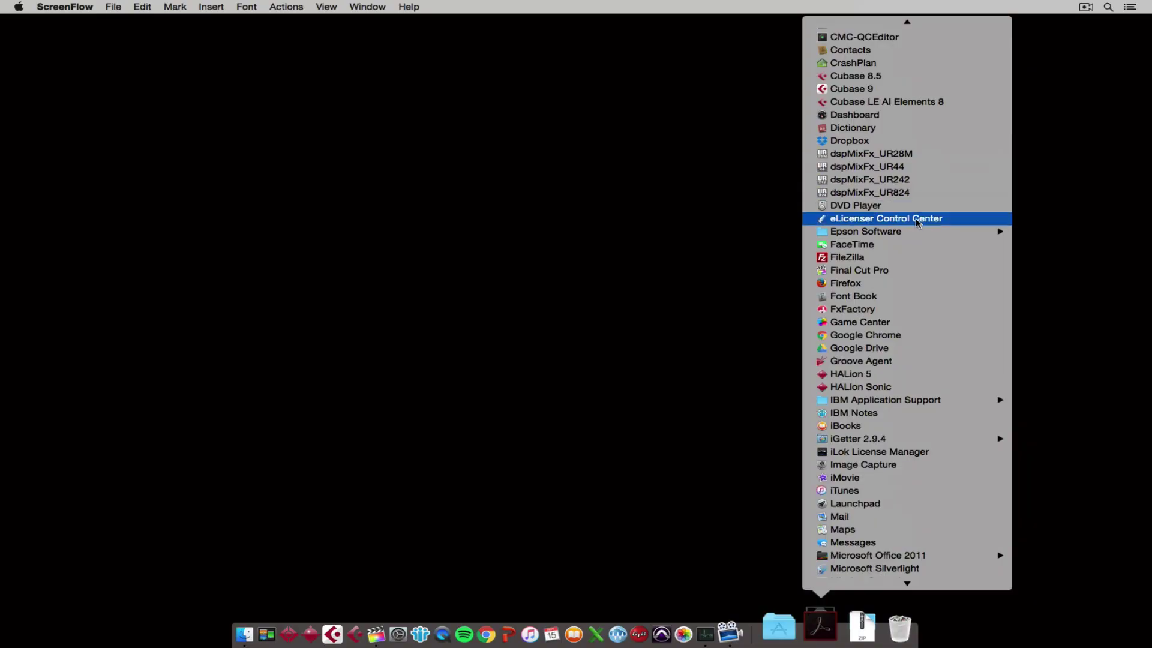
In eLicenser Control Center, skip maintenance and enter an activation code for the USB-eLicenser.
{"action": "left_click", "coordinate": [918, 220]}
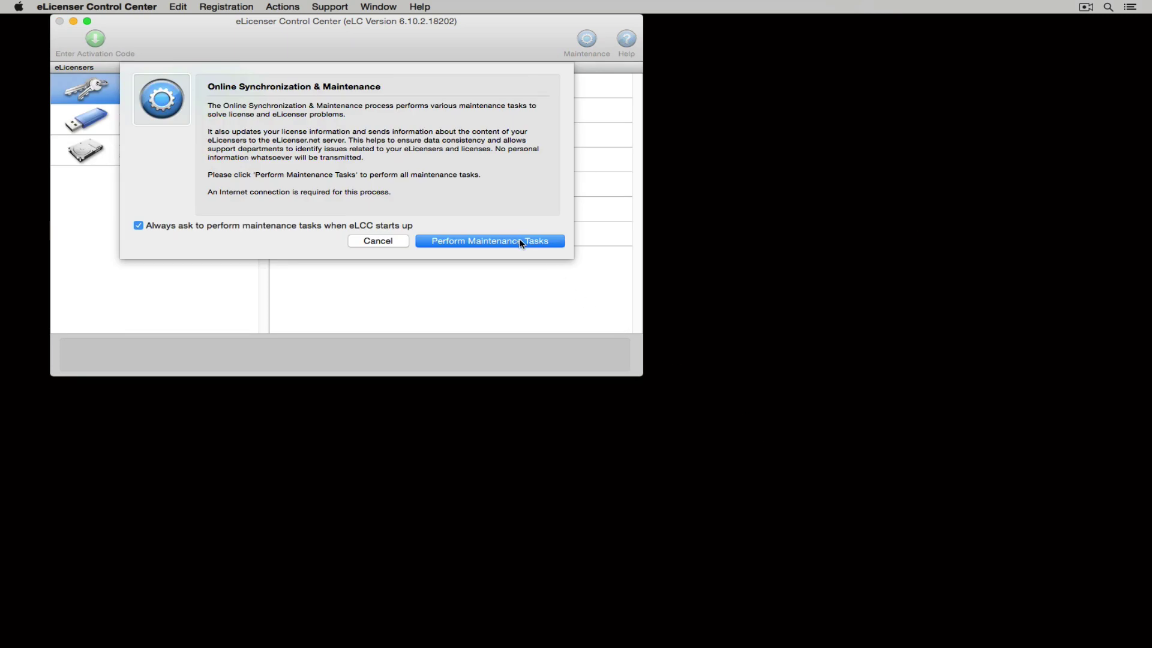
{"action": "left_click", "coordinate": [379, 242]}
{"action": "left_click", "coordinate": [181, 114]}
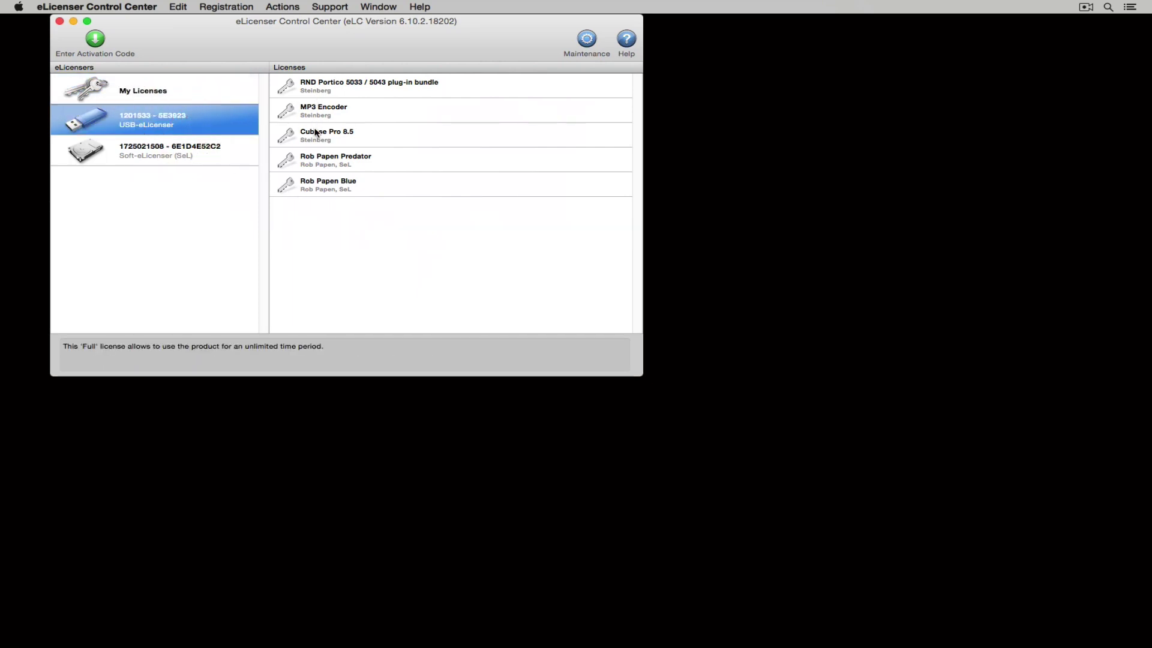
{"action": "left_click", "coordinate": [92, 39]}
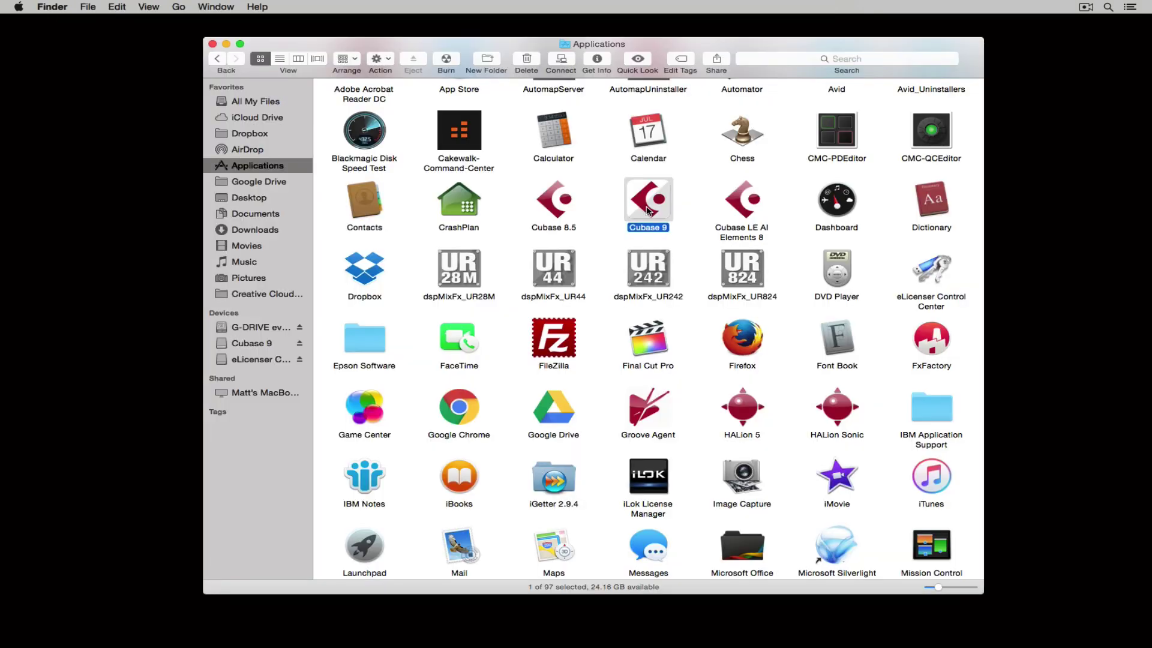
Launch Cubase 9 with Yamaha Steinberg USB ASIO and the Steinberg UR22mkII interface.
{"action": "double_click", "coordinate": [648, 204]}
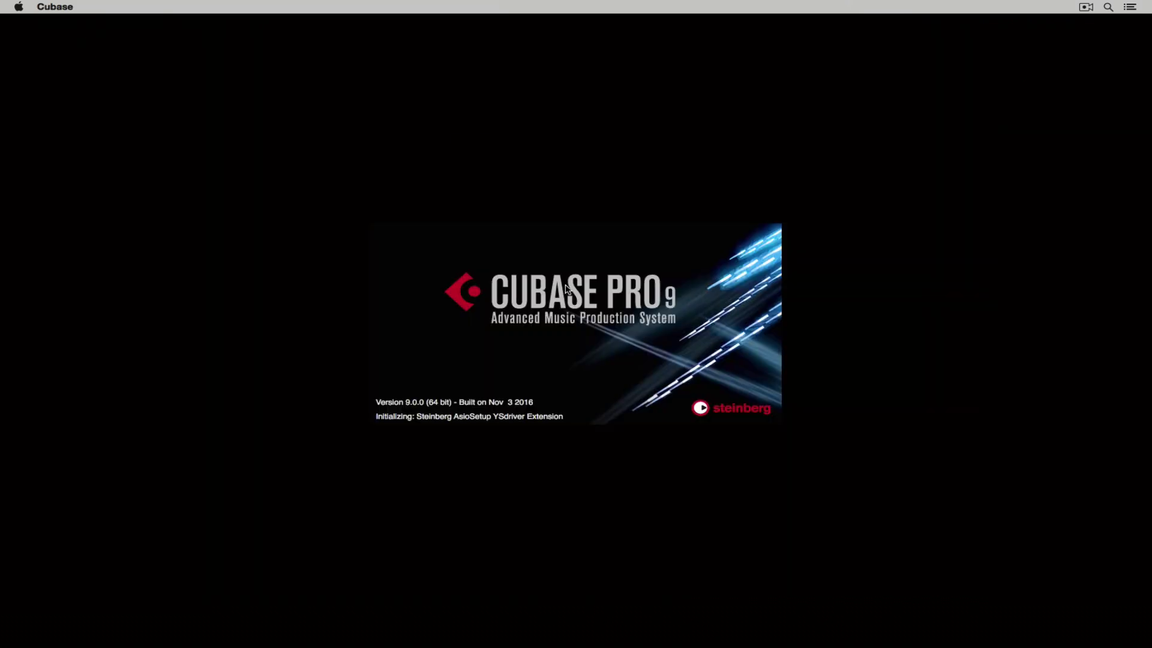
{"action": "left_click", "coordinate": [552, 224]}
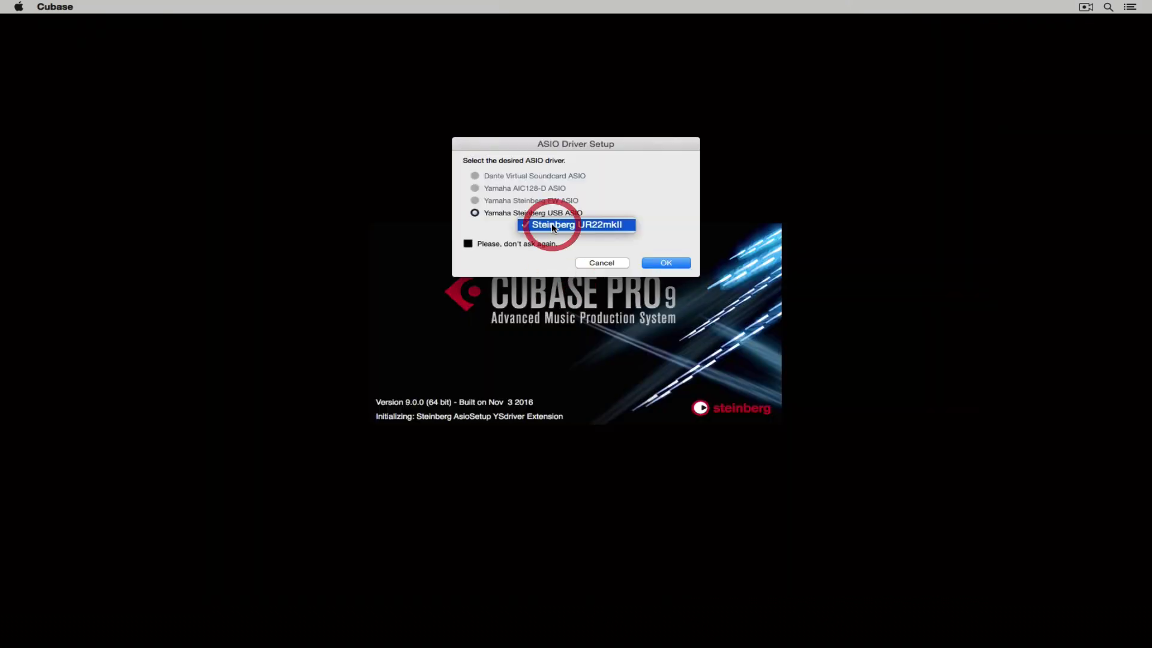
{"action": "left_click", "coordinate": [552, 224]}
{"action": "left_click", "coordinate": [667, 263]}
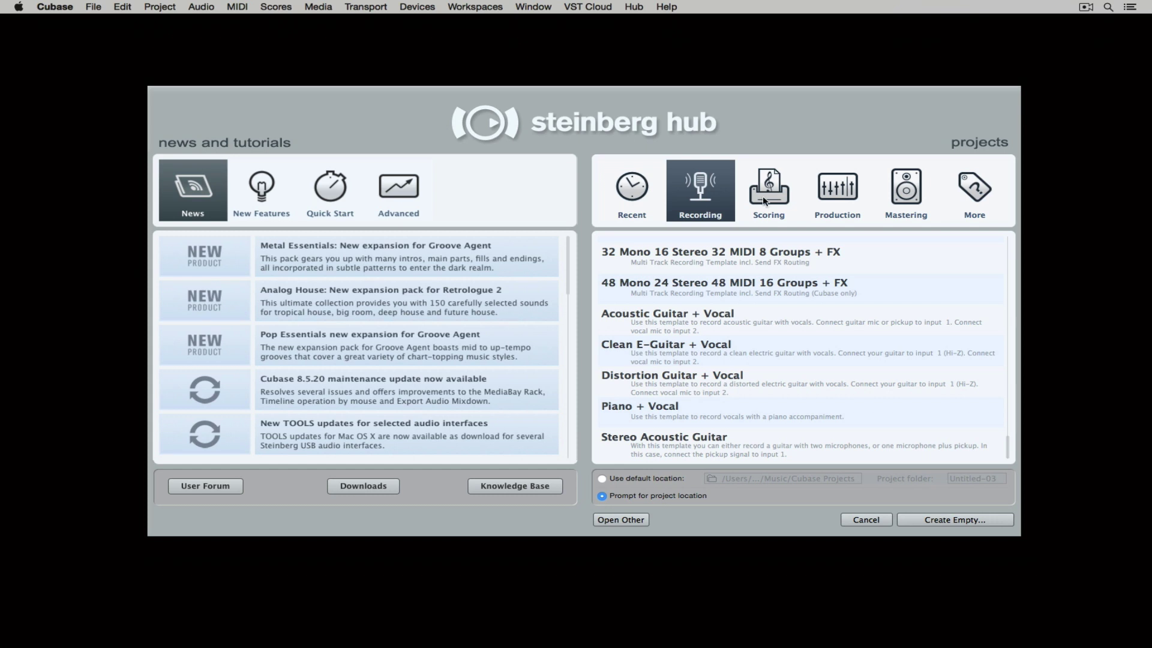
Select the Empty template under More, with 'Prompt for project location' checked.
{"action": "left_click", "coordinate": [763, 200]}
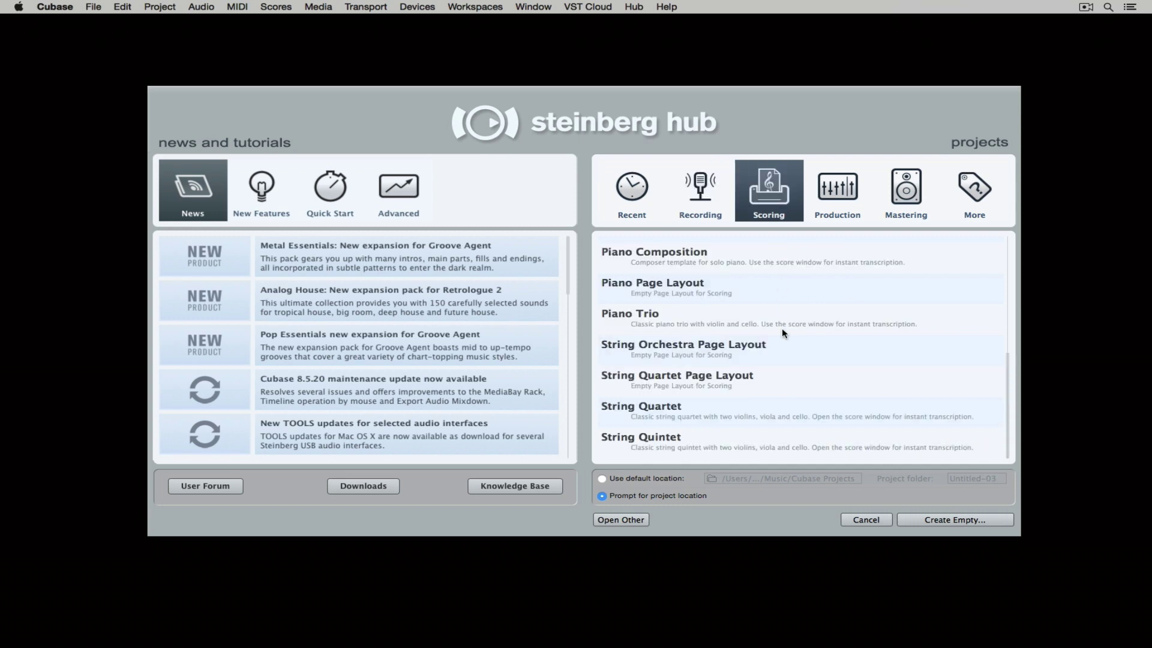
{"action": "left_click", "coordinate": [835, 203]}
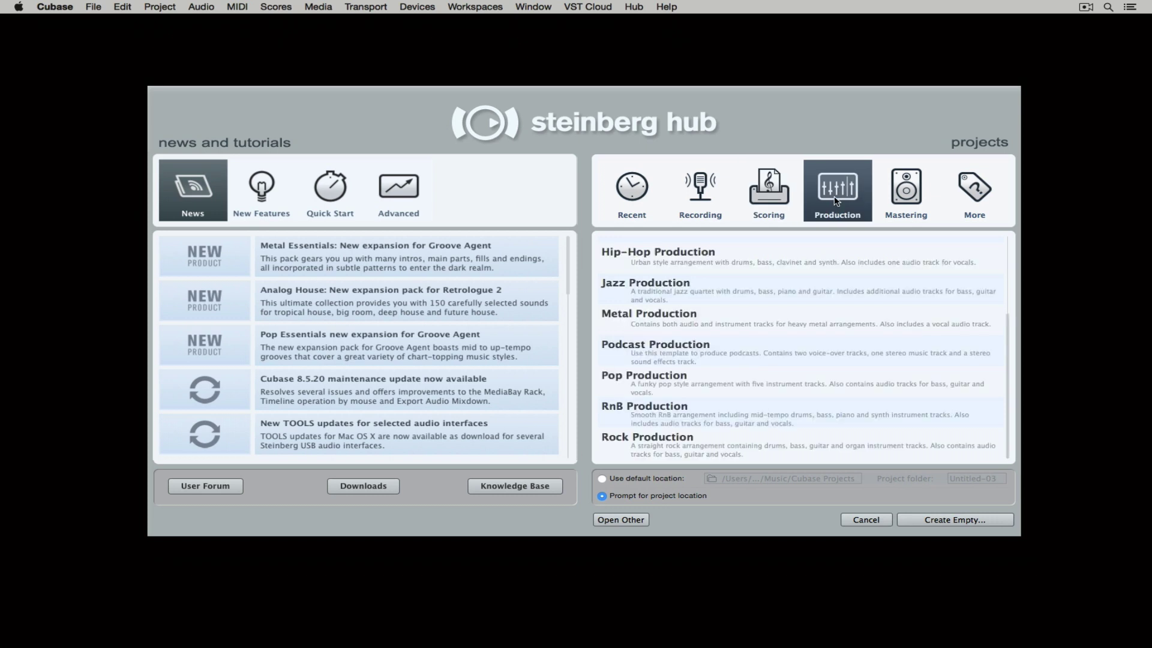
{"action": "left_click", "coordinate": [918, 199]}
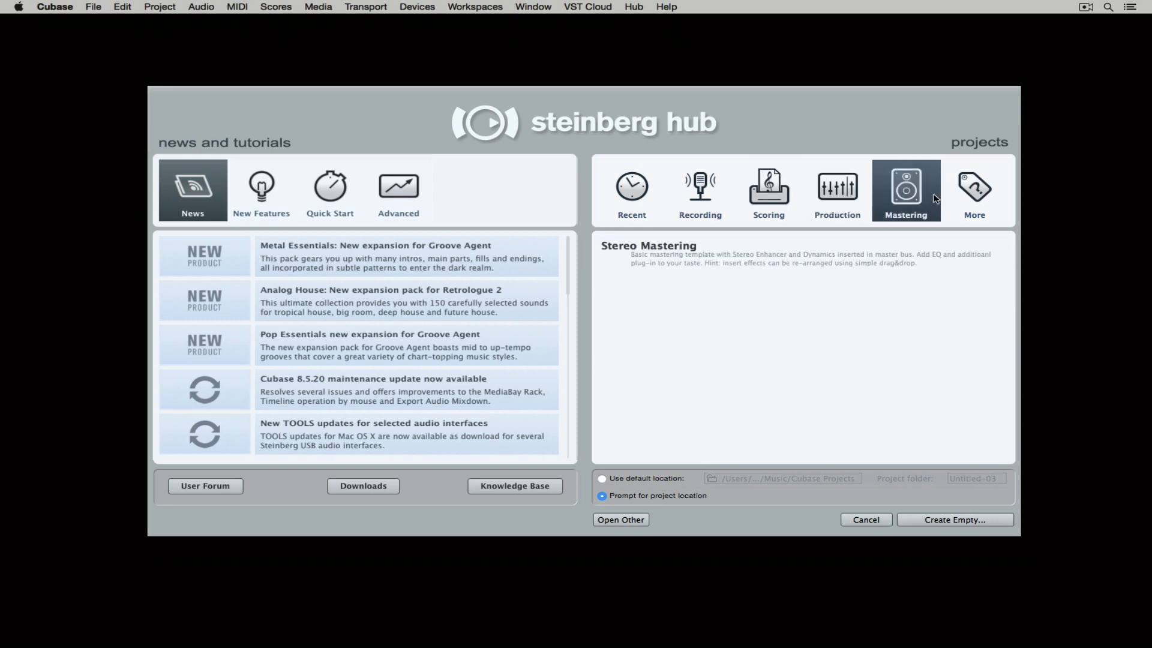
{"action": "left_click", "coordinate": [973, 198]}
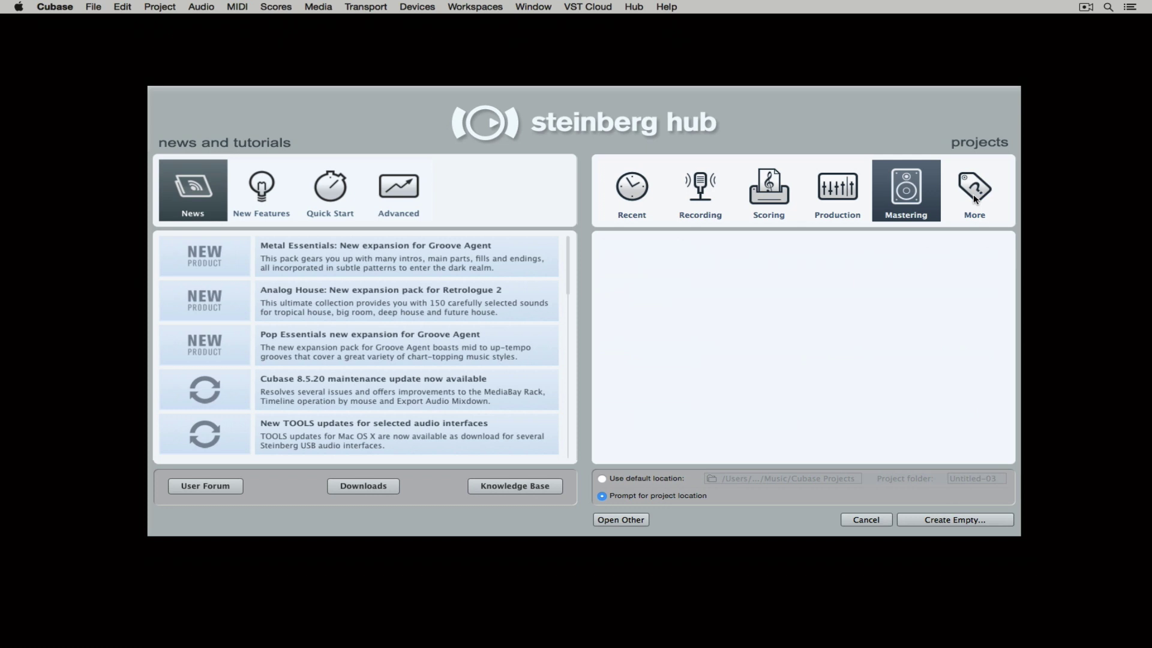
{"action": "left_click", "coordinate": [873, 240]}
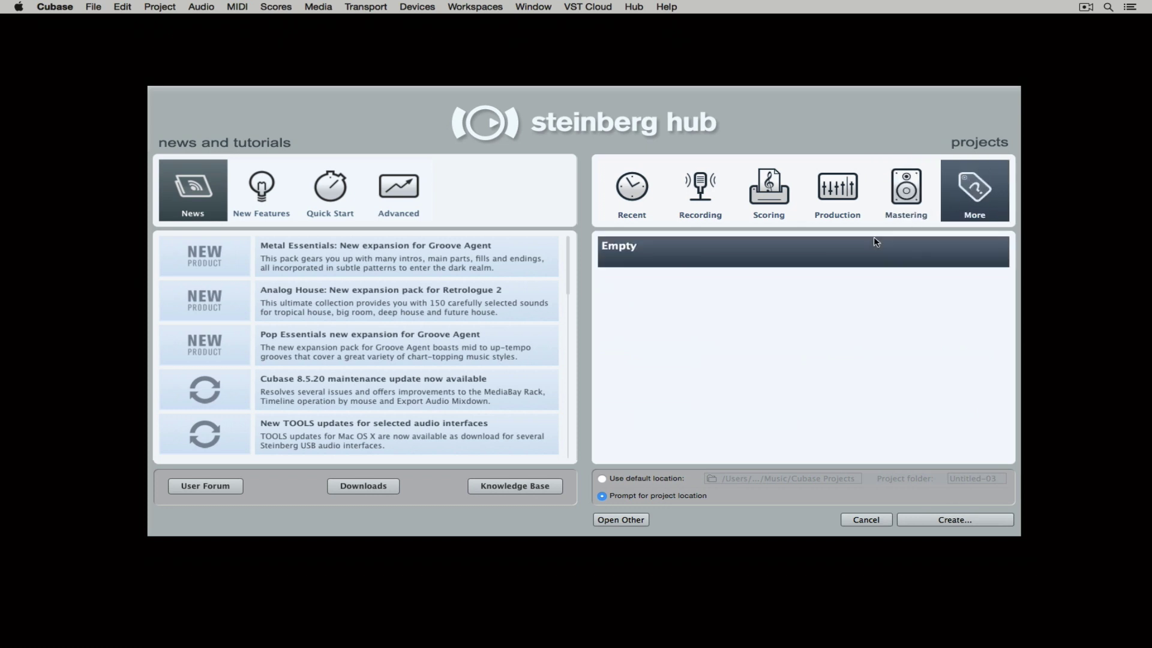
{"action": "left_click", "coordinate": [601, 478]}
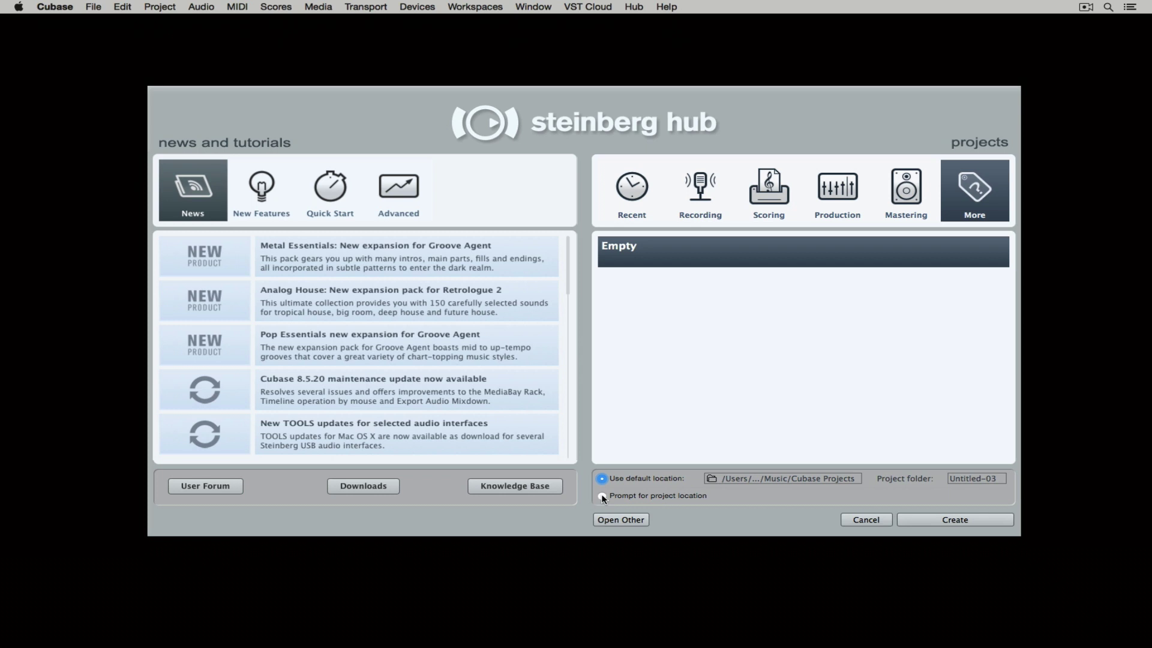
{"action": "left_click", "coordinate": [602, 496]}
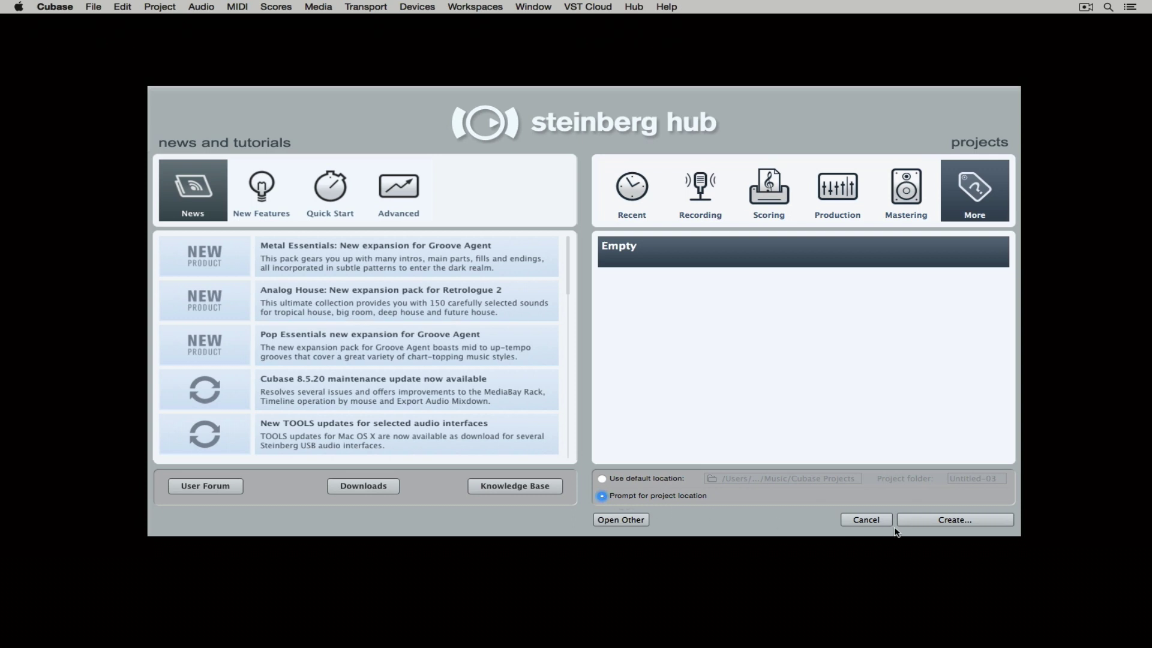
Create the empty project in the CUBASE 9 PROJECT folder.
{"action": "left_click", "coordinate": [931, 524]}
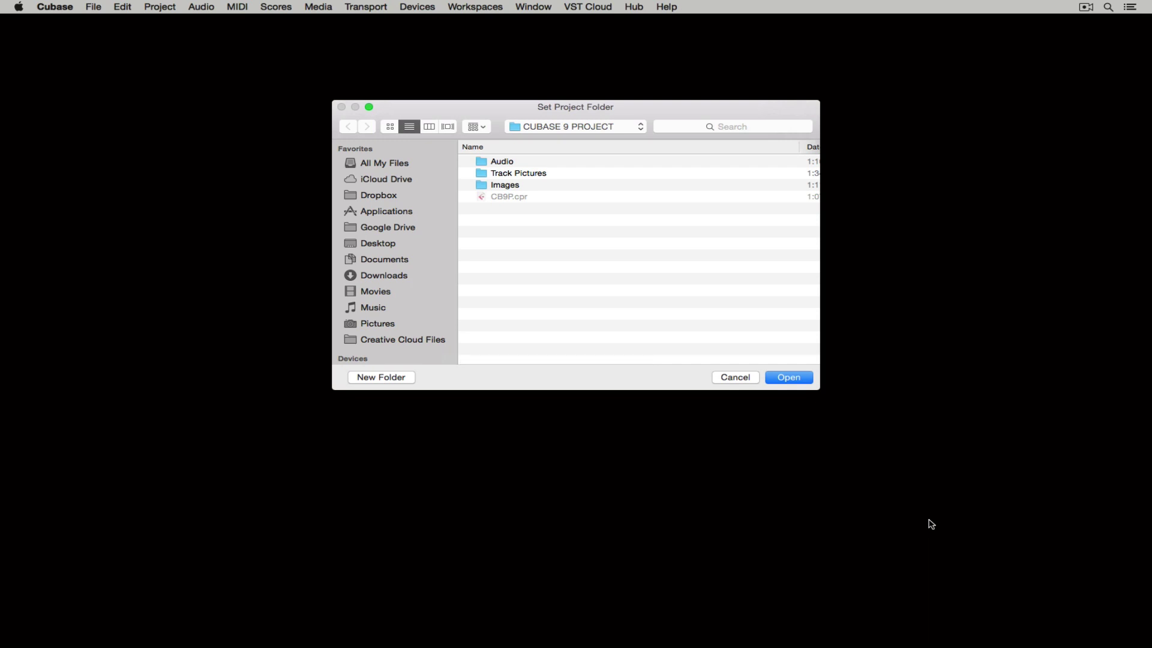
{"action": "key", "text": "Return"}
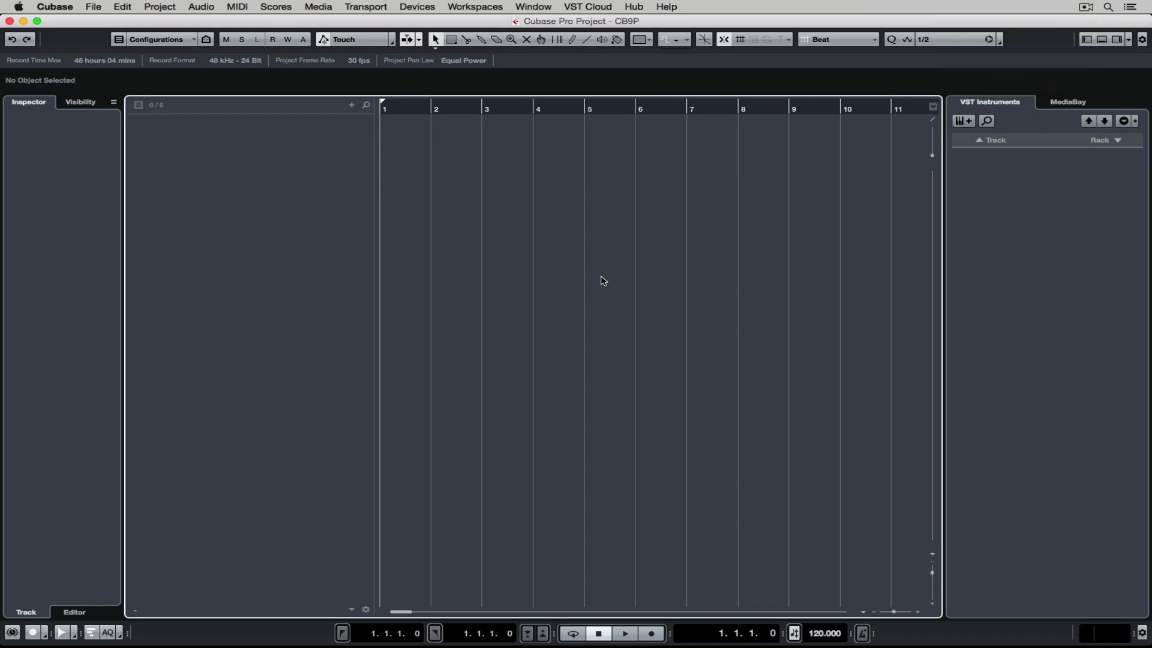
Save the project as CB9P in the CUBASE 9 PROJECT folder.
{"action": "left_click", "coordinate": [93, 6]}
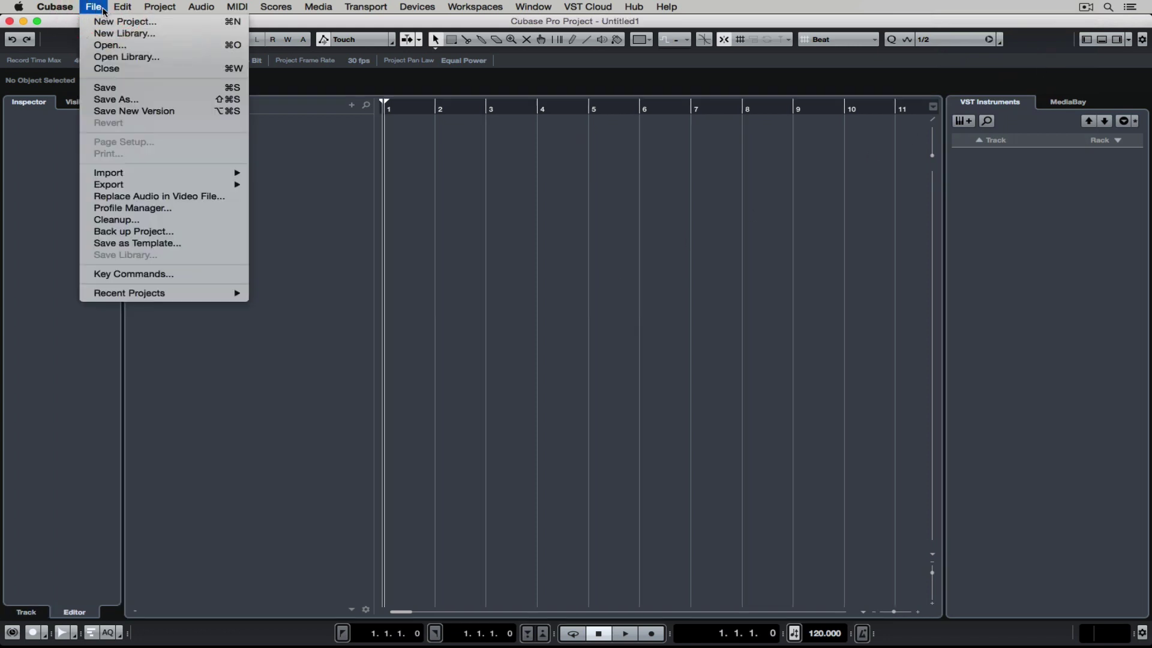
{"action": "left_click", "coordinate": [119, 90]}
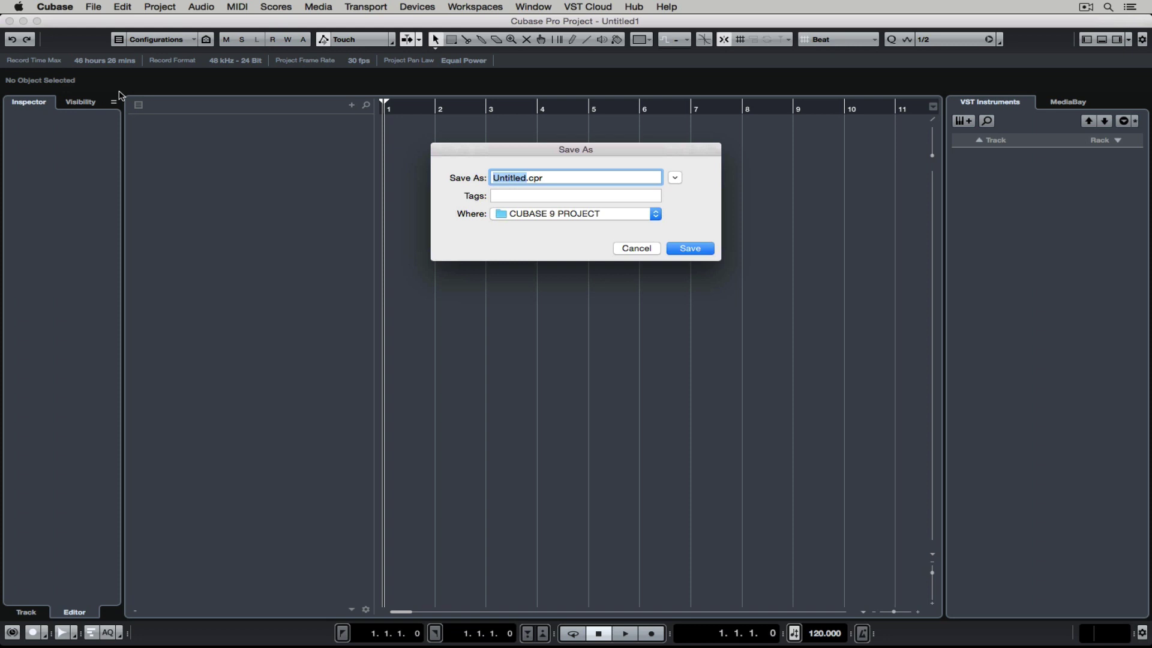
{"action": "type", "text": "CB9P"}
{"action": "key", "text": "Return"}
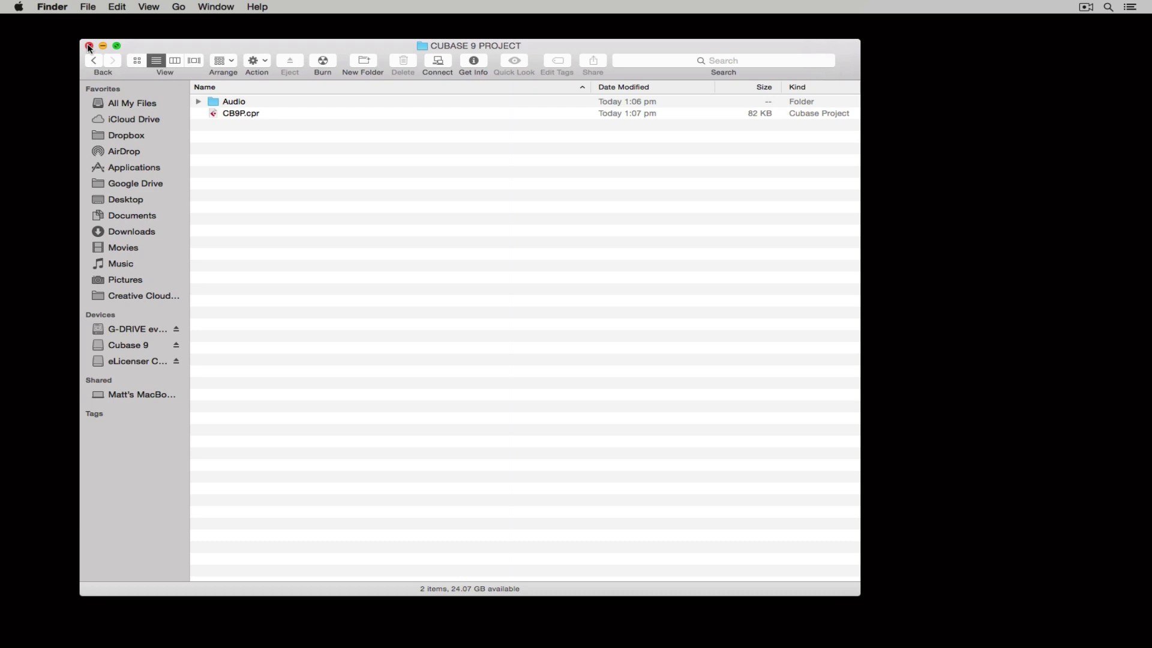
Close the Finder window and select the Atmo 13_AM loop in MediaBay's Caleidoscope library.
{"action": "left_click", "coordinate": [89, 46]}
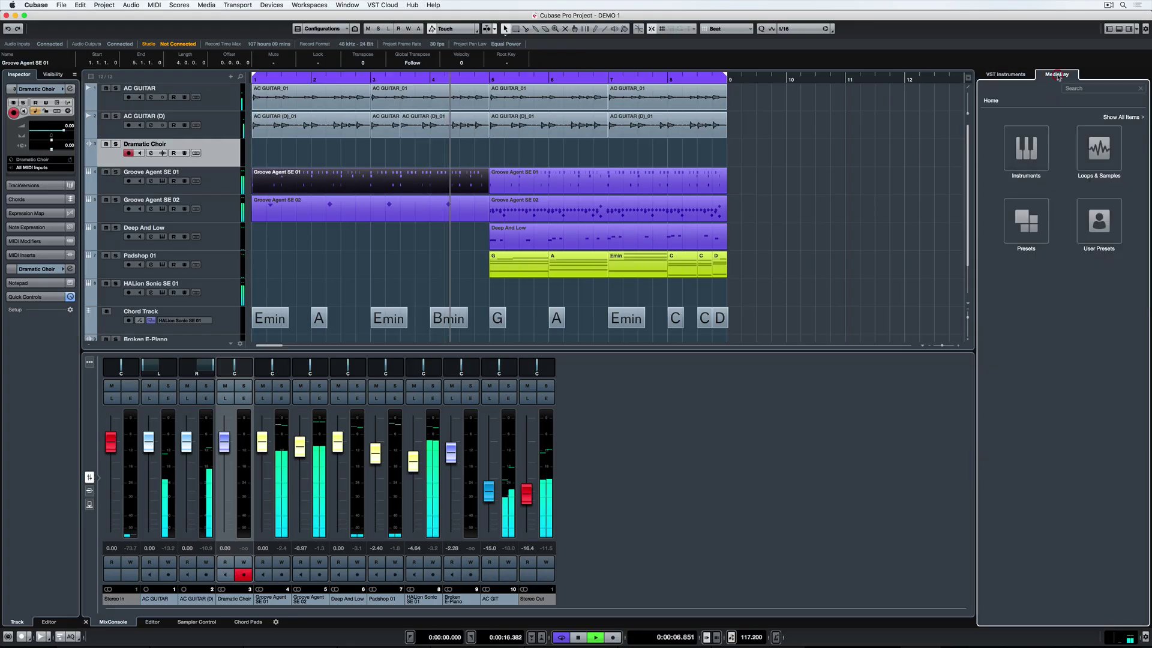
{"action": "left_click", "coordinate": [1095, 157]}
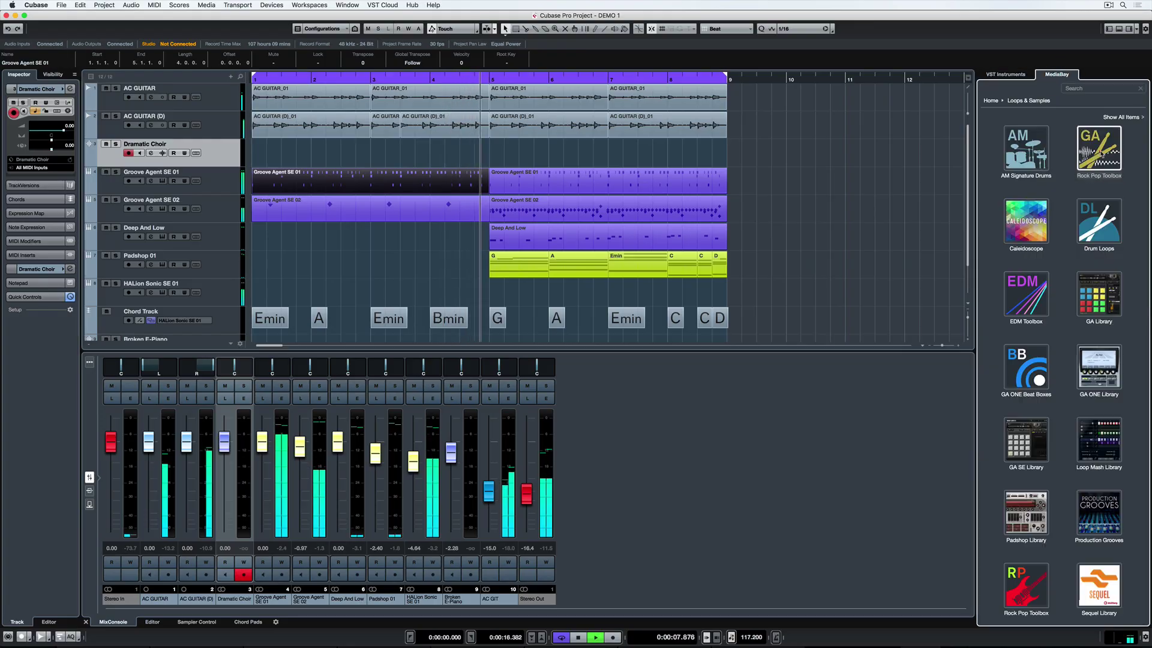
{"action": "left_click", "coordinate": [1026, 222]}
{"action": "left_click", "coordinate": [1012, 314]}
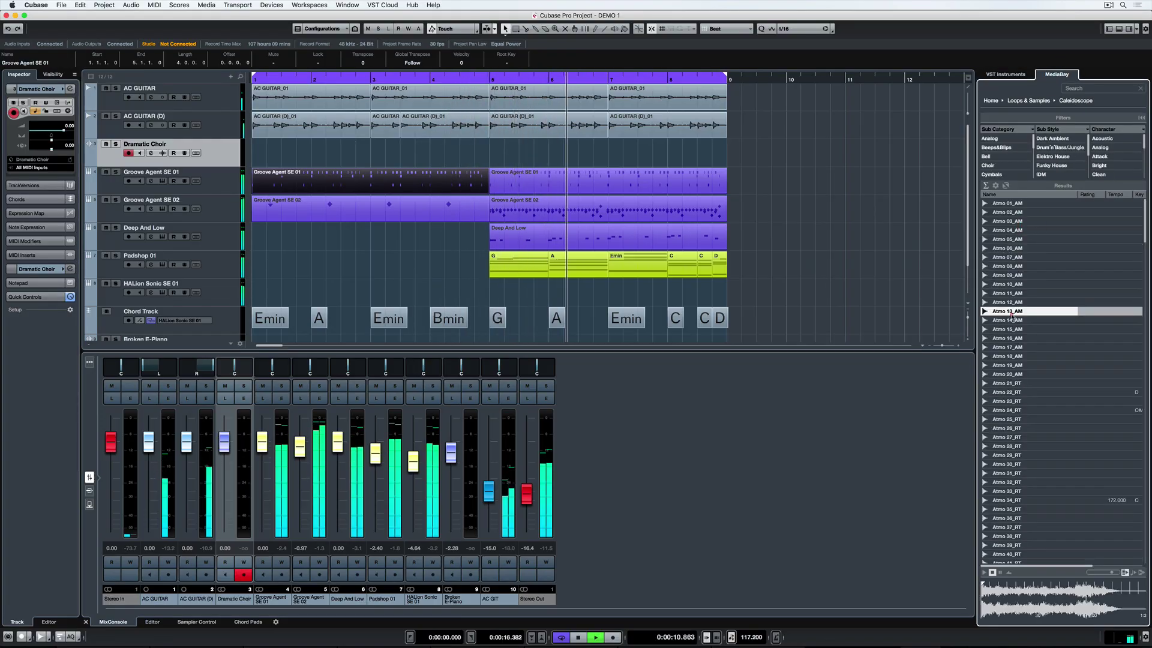